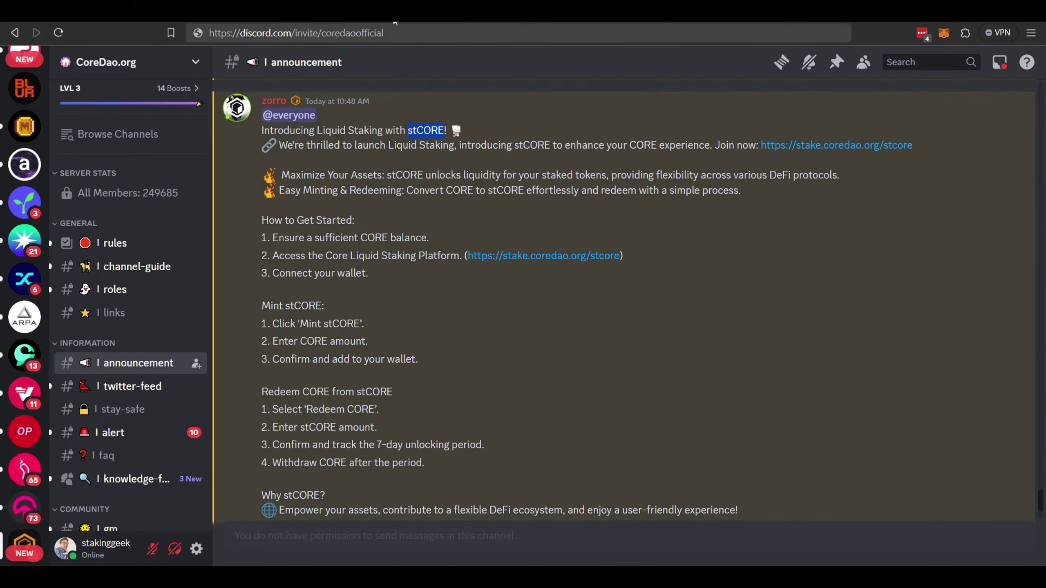
Show Core's CoinMarketCap markets table of CORE/USDT exchanges and highlight its #116 rank
key("ctrl+Tab")
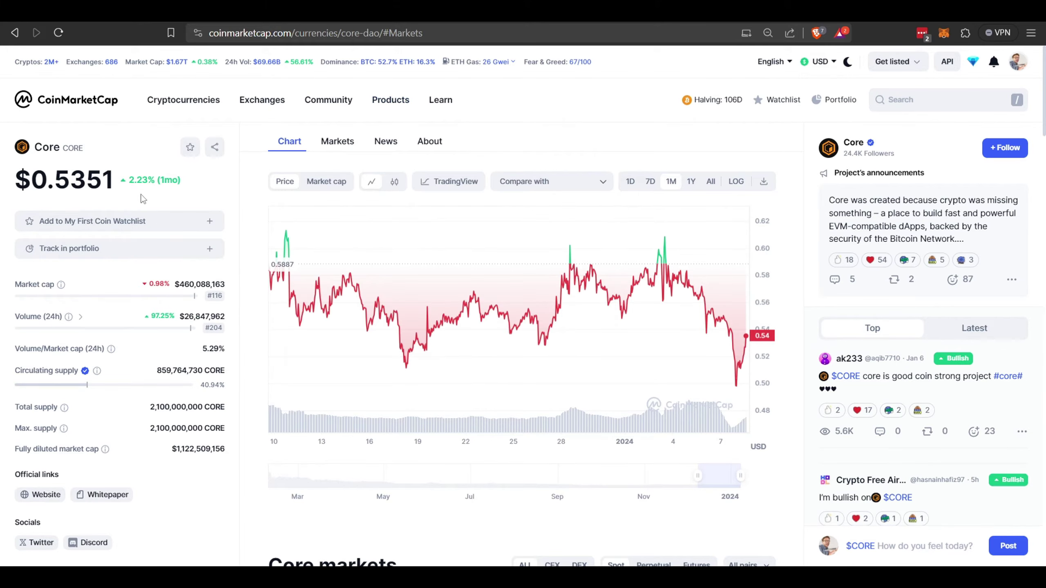
left_click(326, 143)
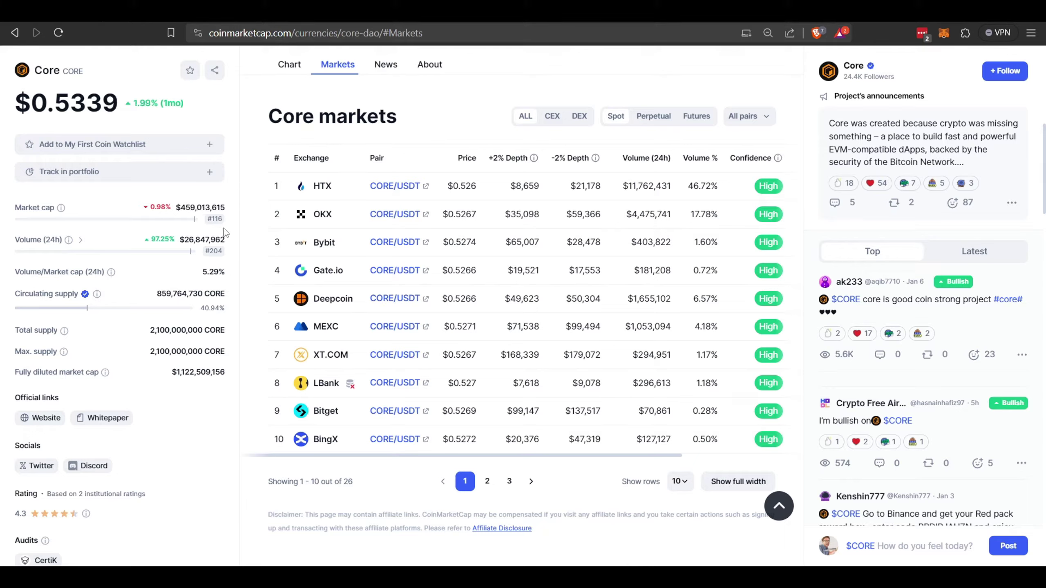
mouse_move(216, 226)
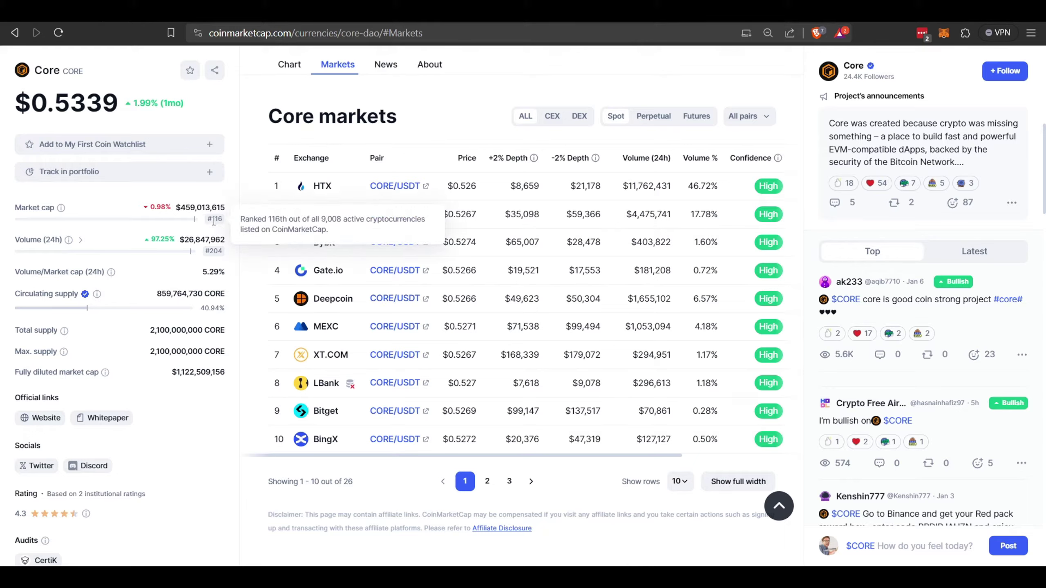
double_click(215, 219)
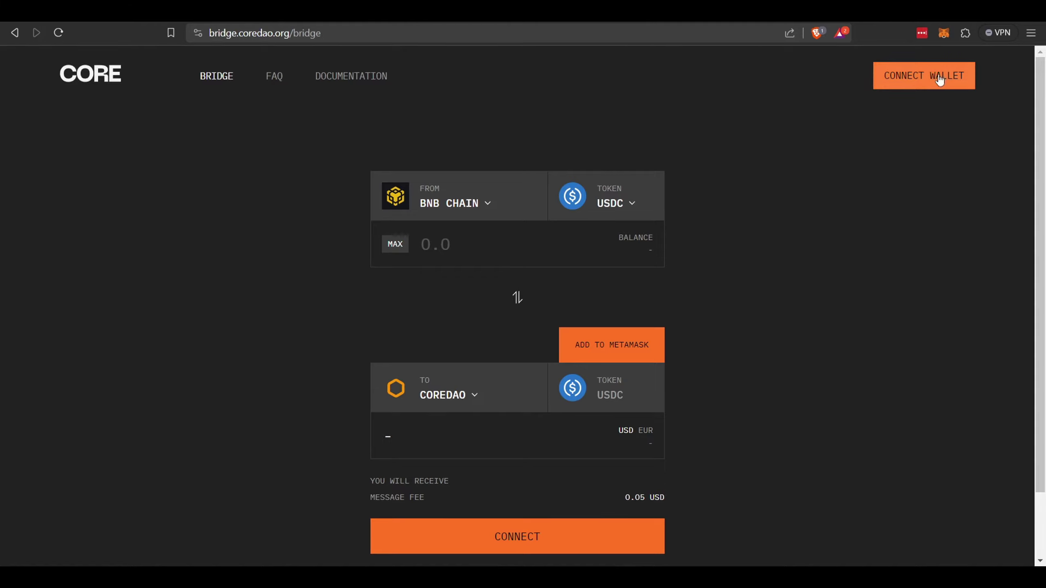
left_click(493, 206)
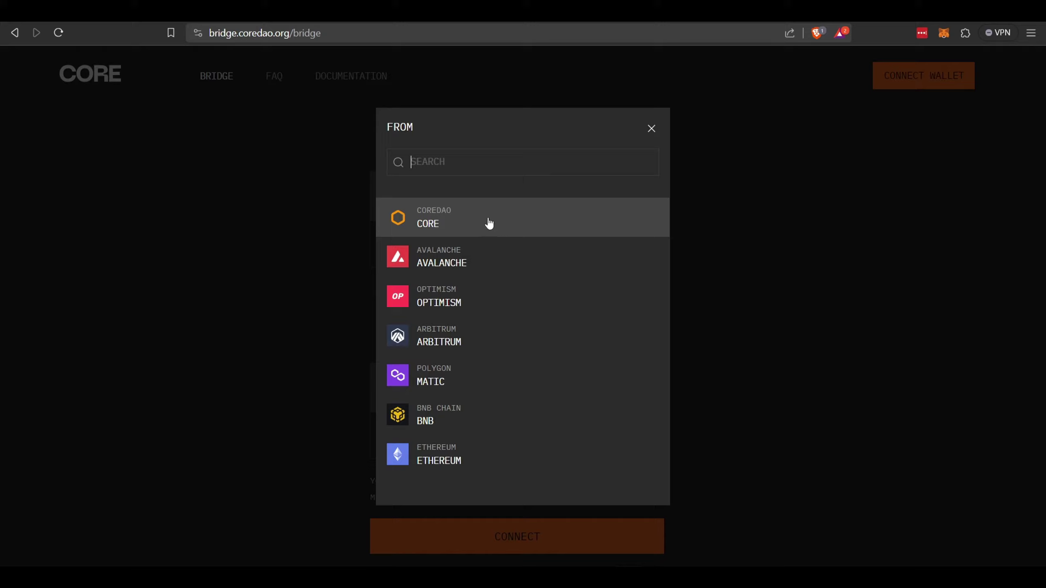
left_click(650, 128)
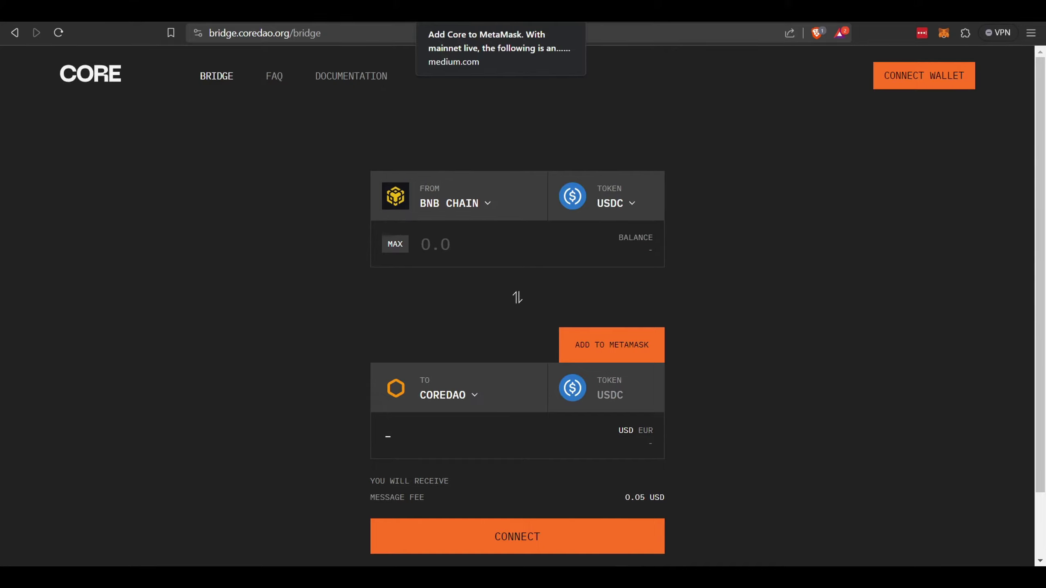
Glance at the Add Core to MetaMask article, then move to the Core DAO Validators page
left_click(465, 11)
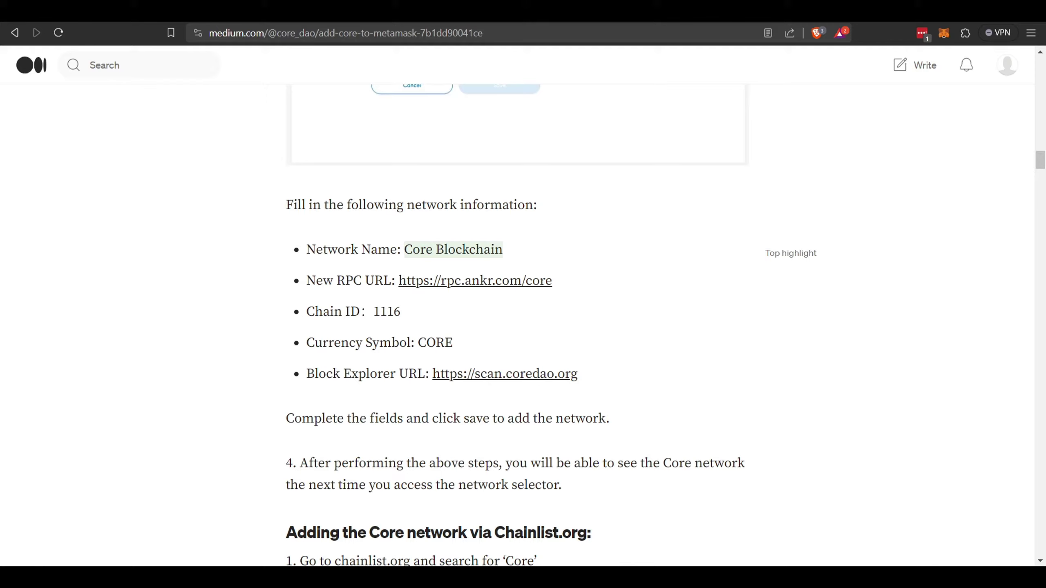
key("ctrl+Tab")
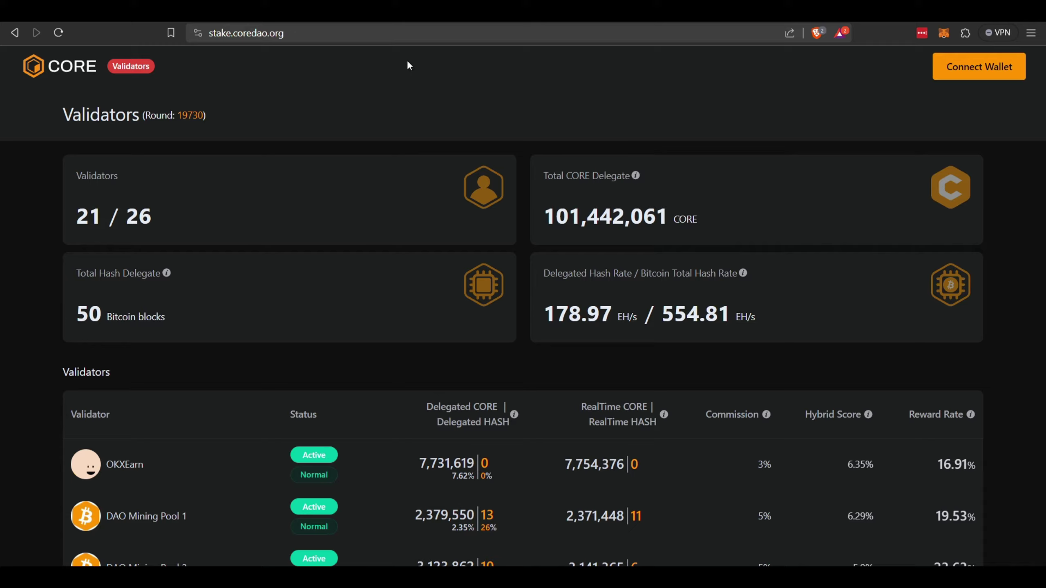
Scroll through the validators table and go to the stake.coredao.org/stcore liquid staking page
left_click(308, 33)
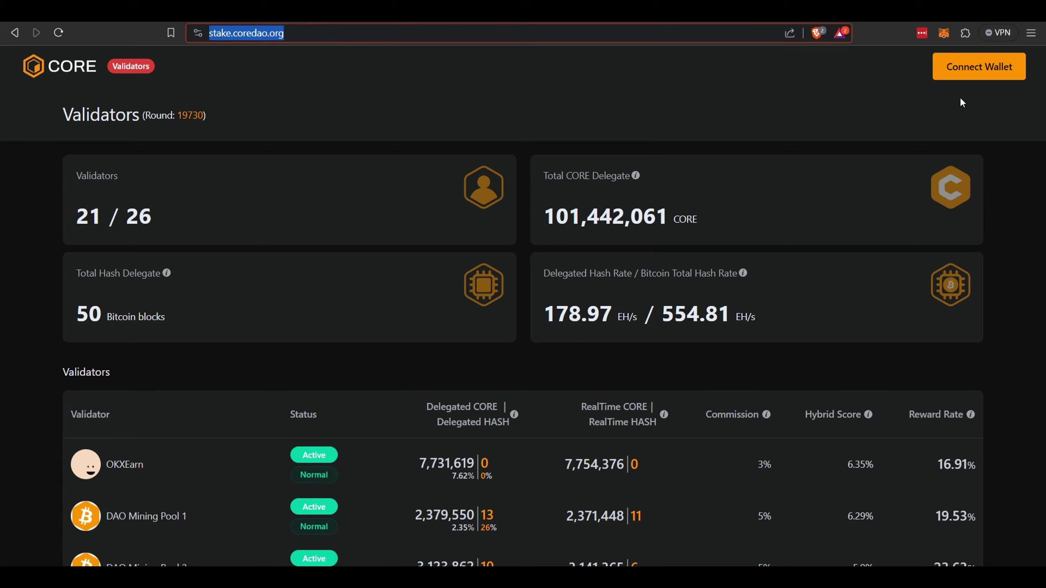
scroll(844, 242, "down", 5)
scroll(844, 247, "down", 2)
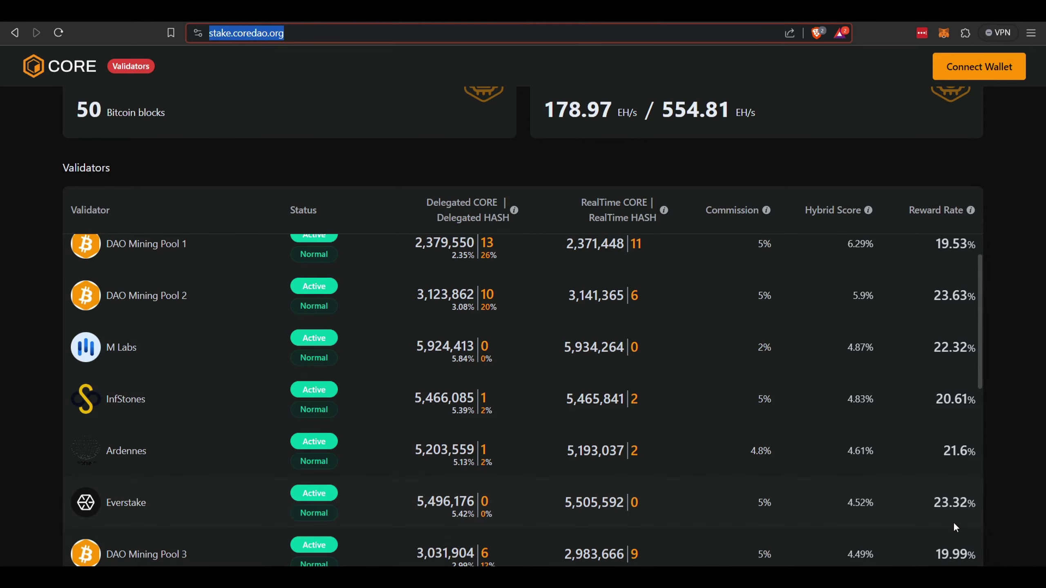
scroll(954, 517, "down", 3)
scroll(954, 517, "down", 2)
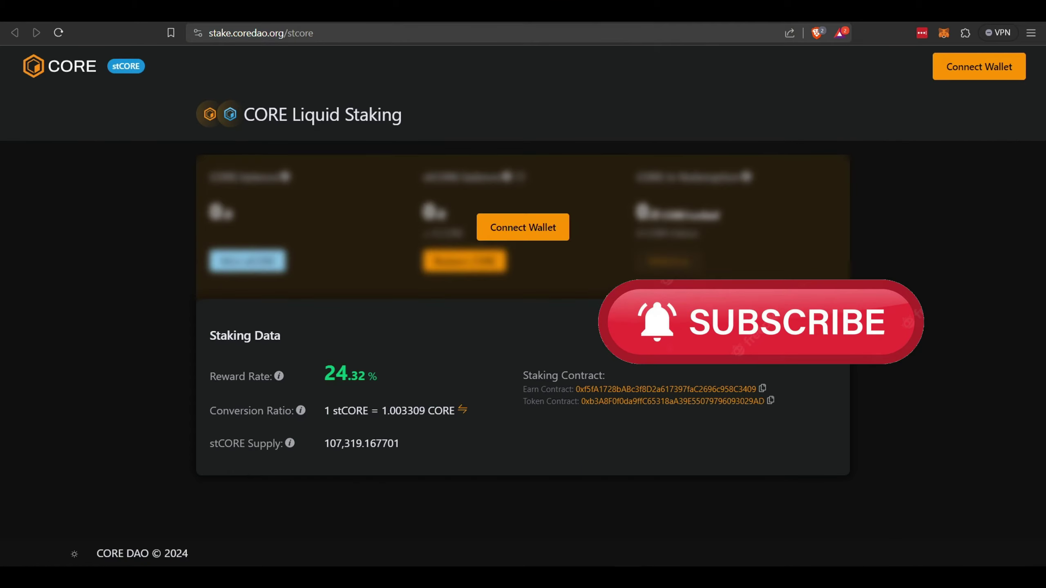
Connect MetaMask, highlight the 24.32% reward rate, and open the Mint stCORE form
left_click(257, 41)
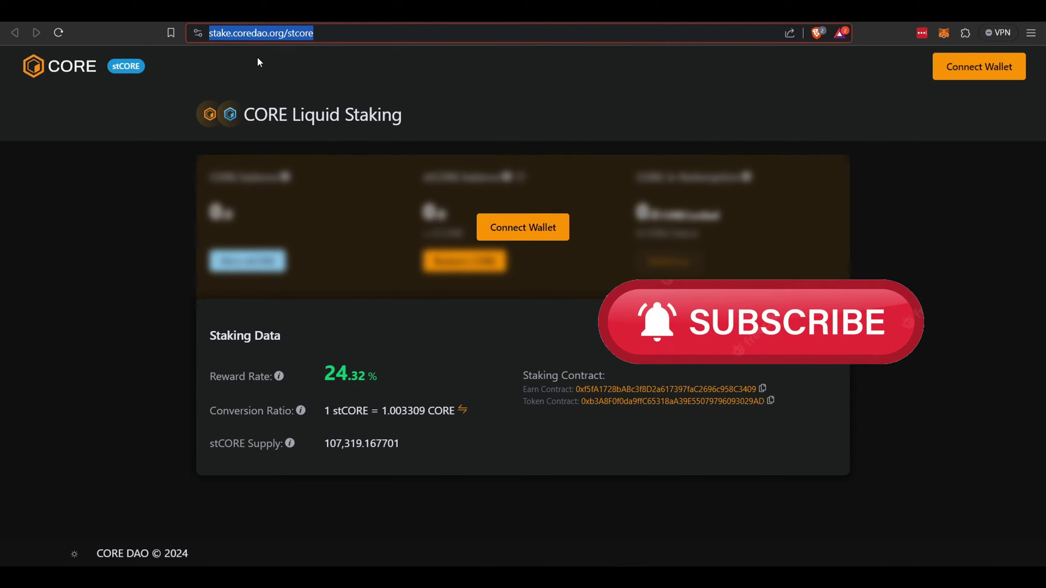
left_click(982, 71)
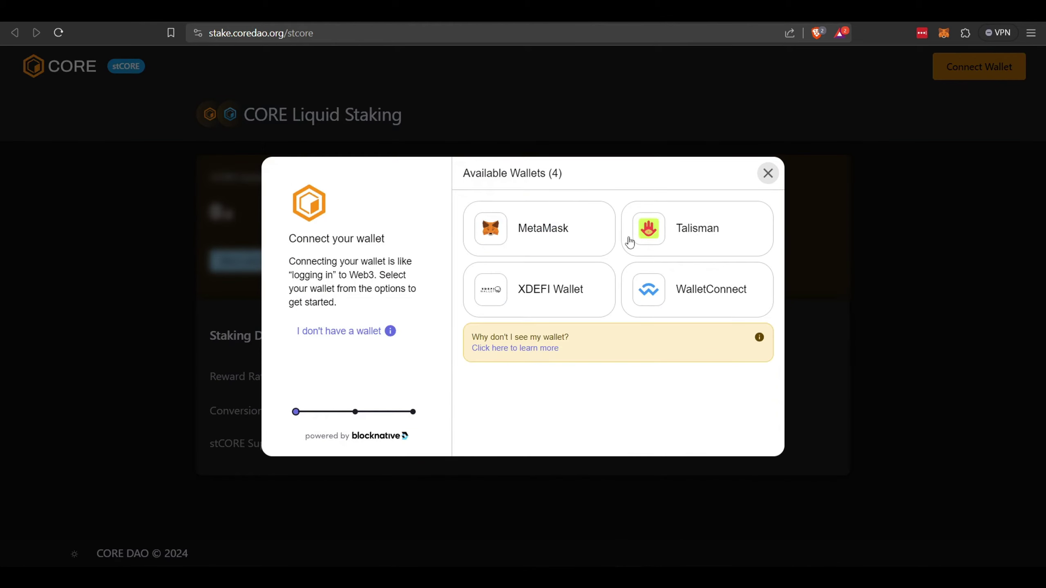
left_click(561, 240)
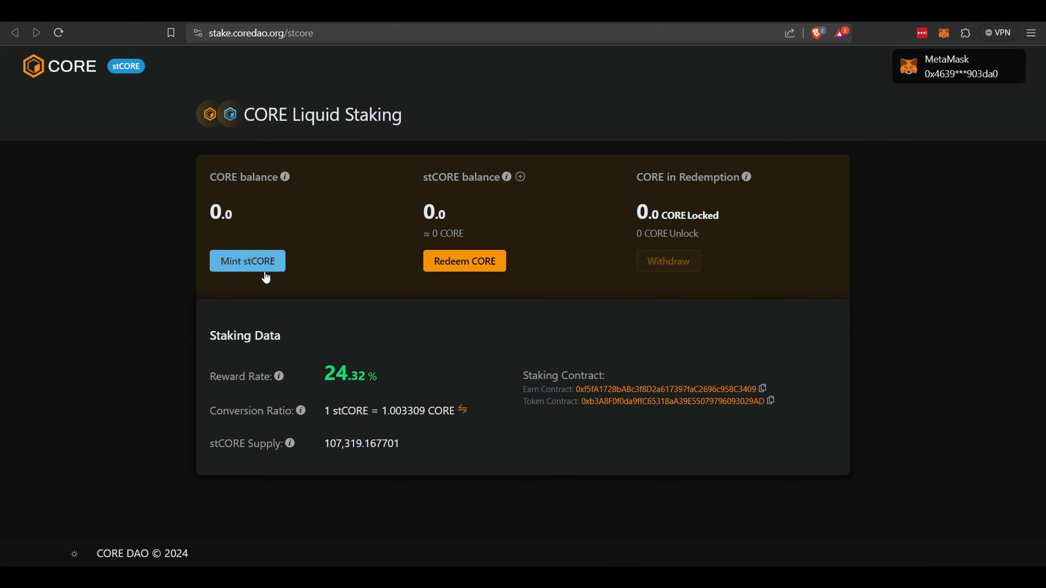
left_click_drag(347, 375, 323, 376)
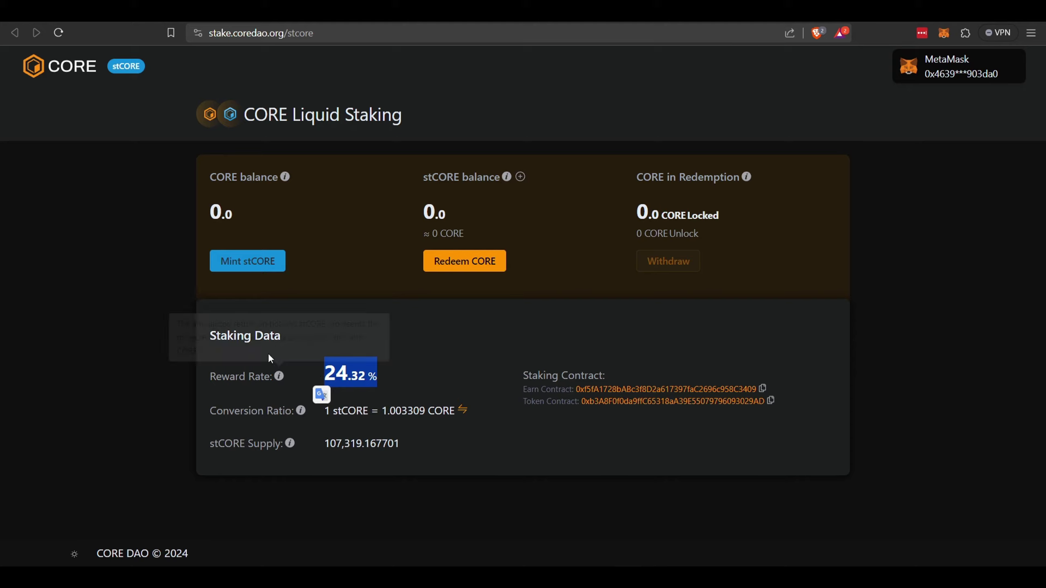
left_click(261, 267)
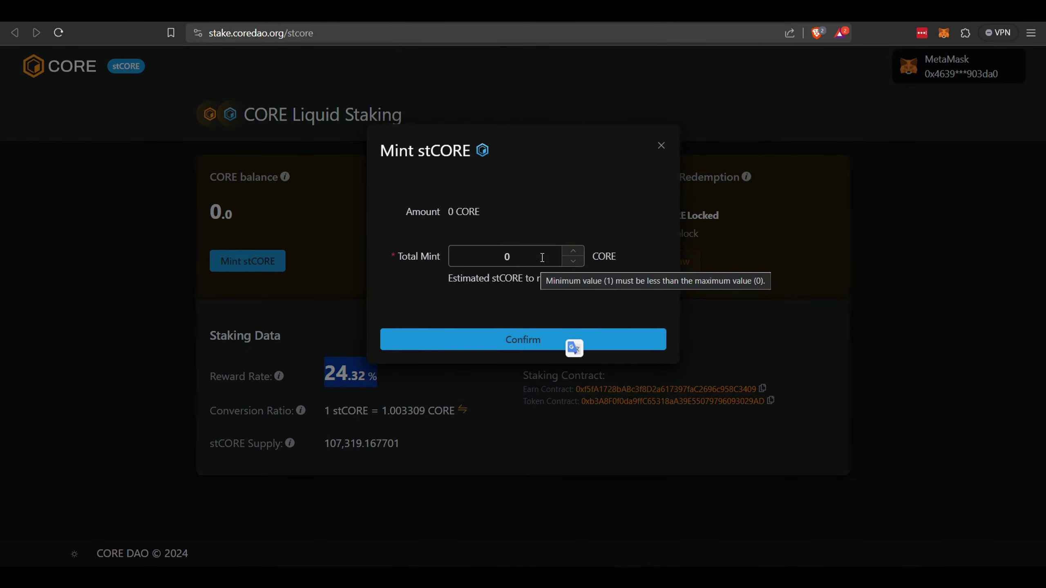
Close the Mint stCORE form, highlight the stCORE-to-CORE ratio, and move to SushiSwap's Trade page
left_click(659, 147)
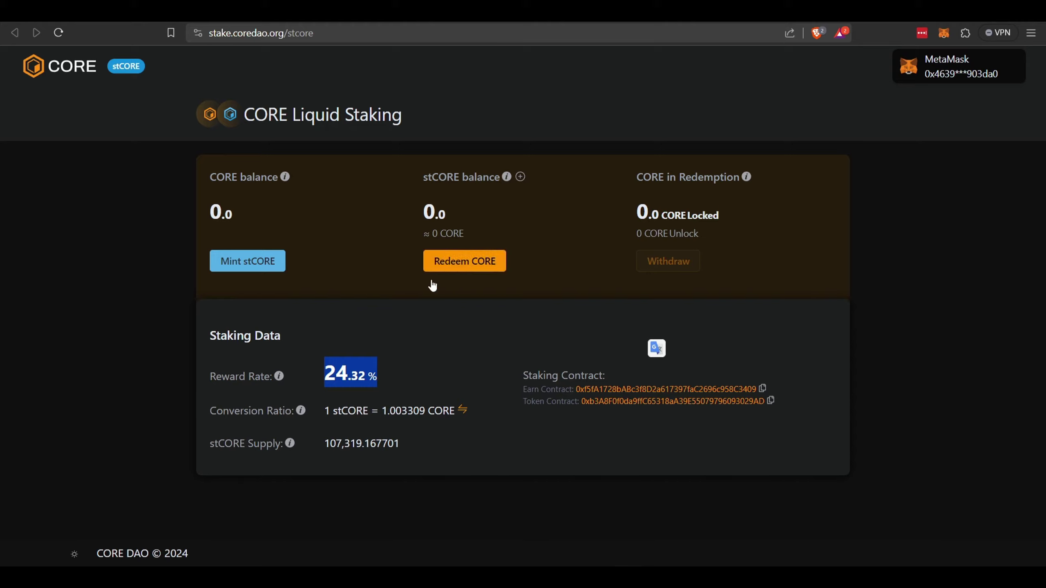
left_click_drag(331, 410, 459, 418)
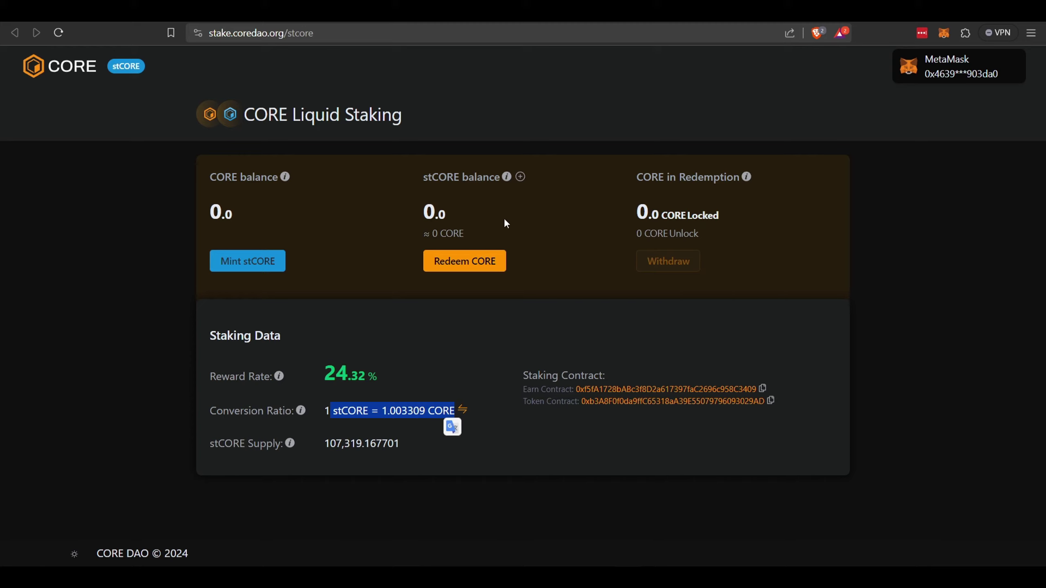
left_click(636, 12)
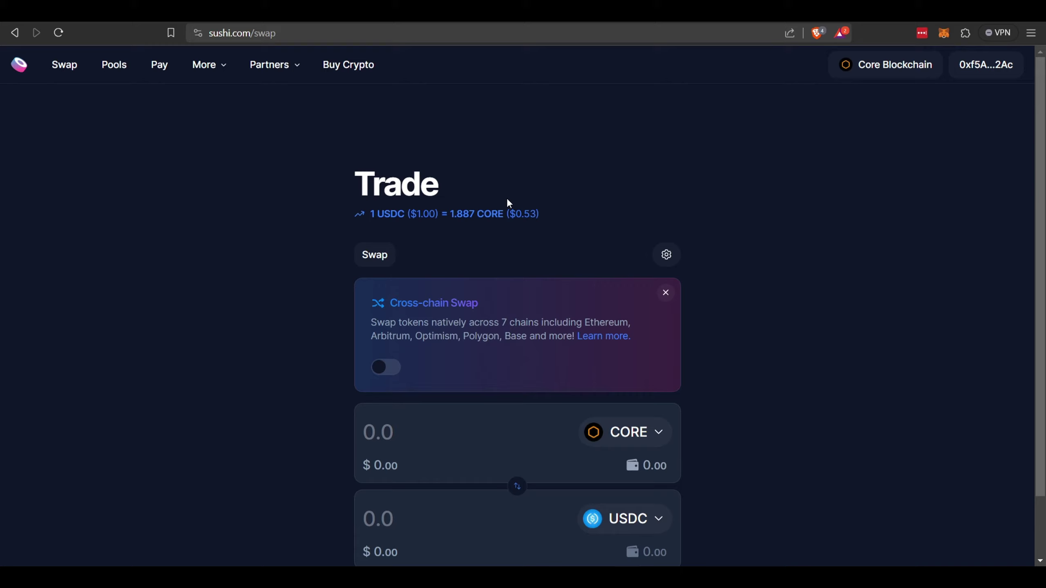
Replace CORE with stCORE as the token sold by pasting its copied contract address
scroll(457, 229, "down", 2)
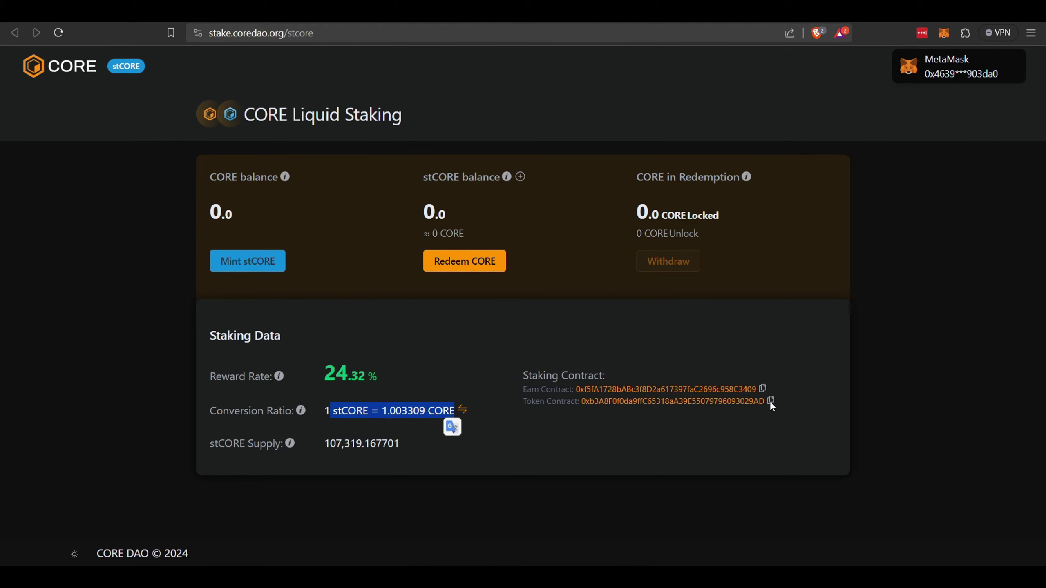
left_click(770, 400)
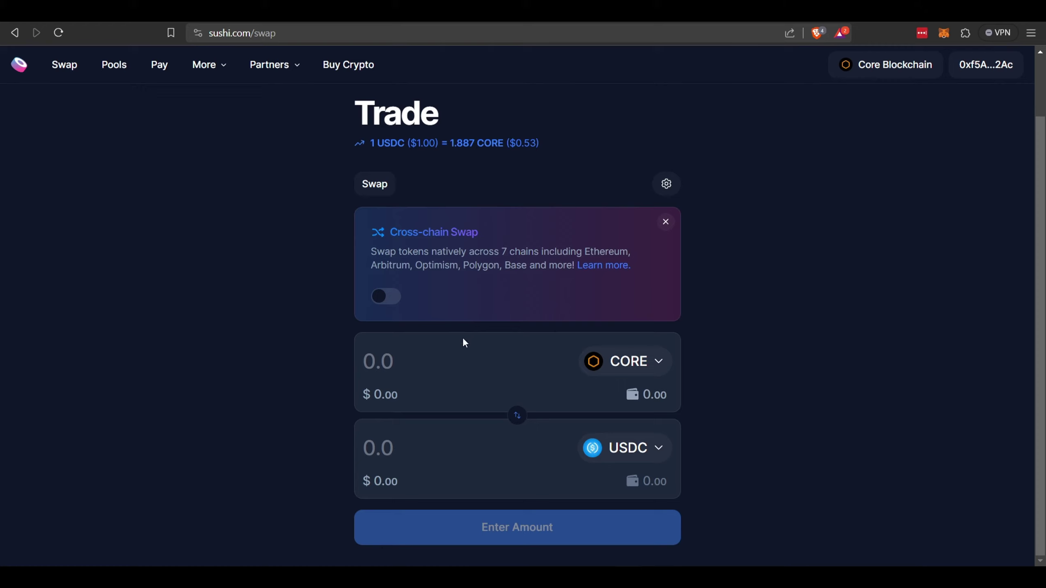
left_click(655, 364)
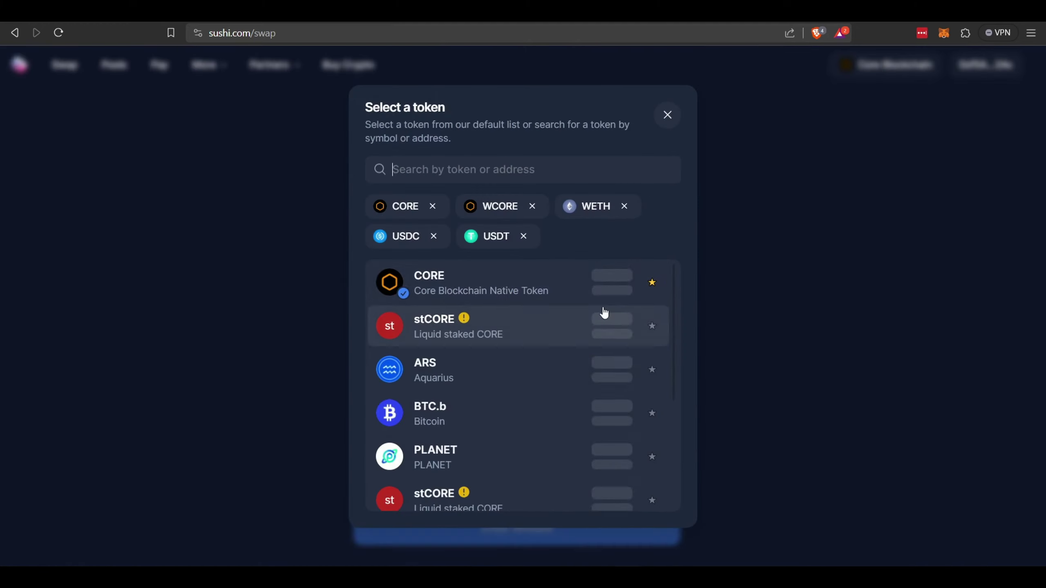
key("ctrl+v")
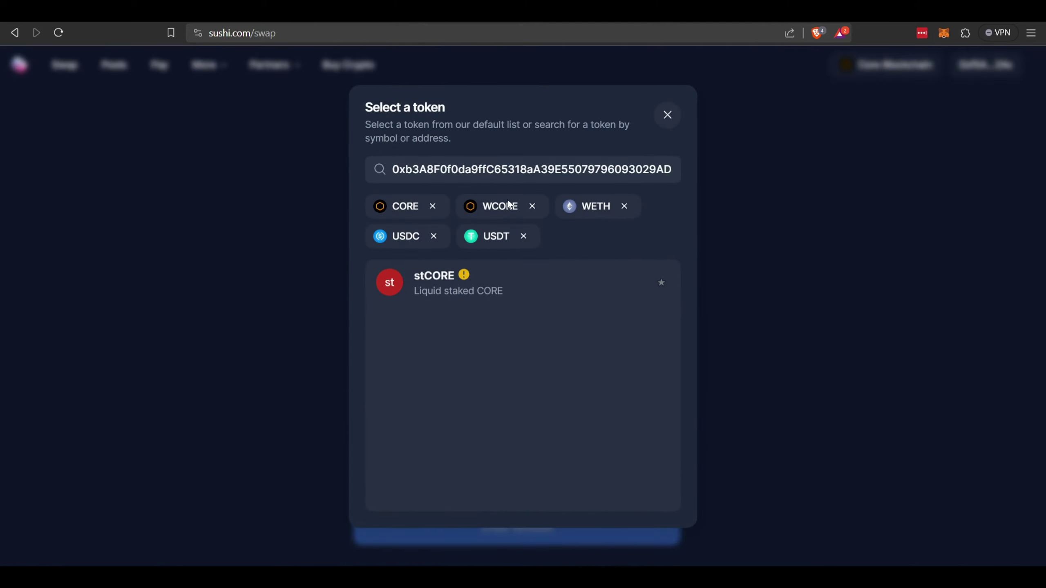
left_click(455, 295)
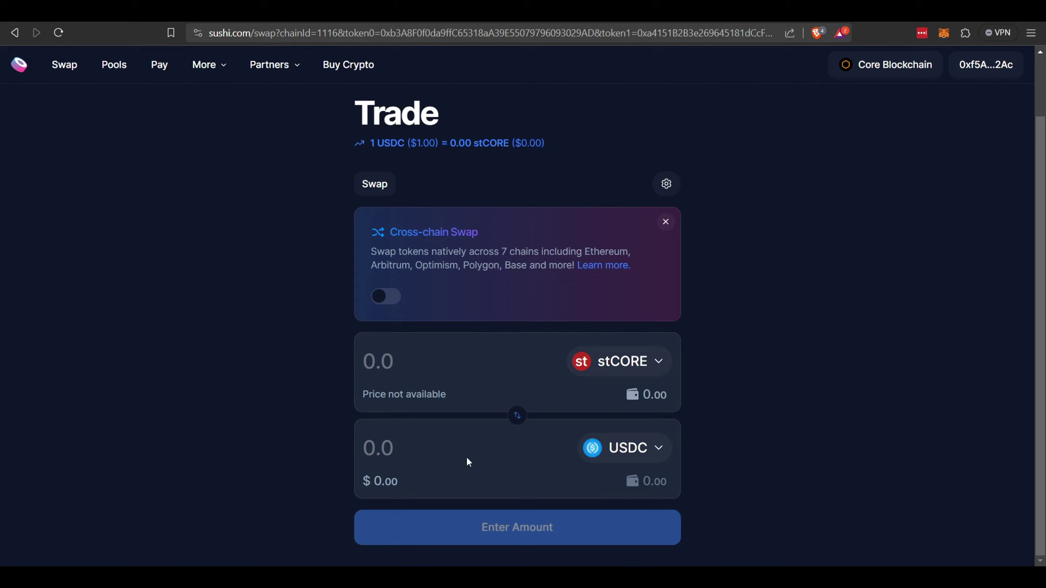
left_click(630, 449)
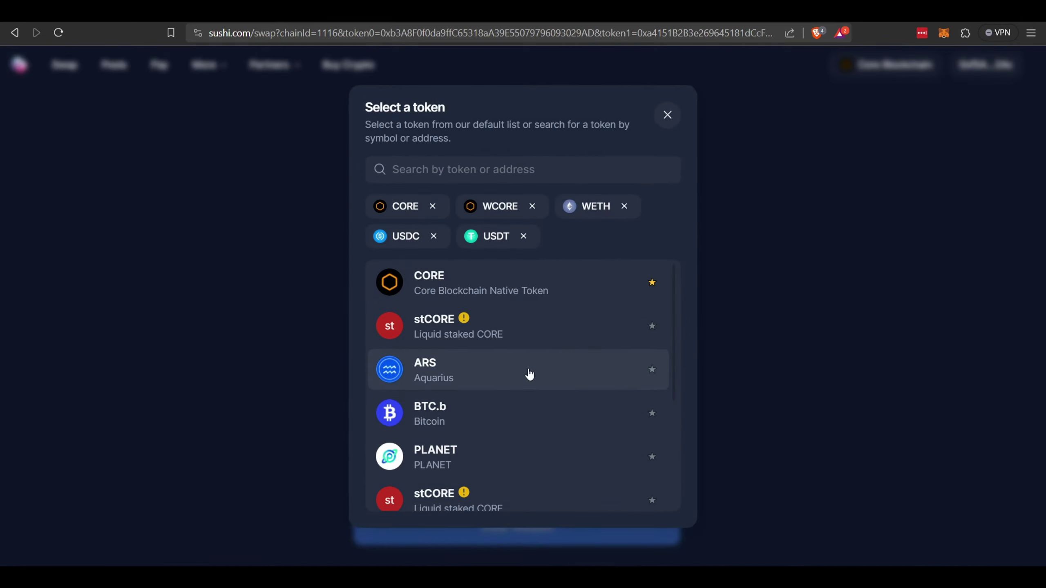
Set USDT as the received token, then search SushiSwap's pools list for 'core'
left_click(509, 237)
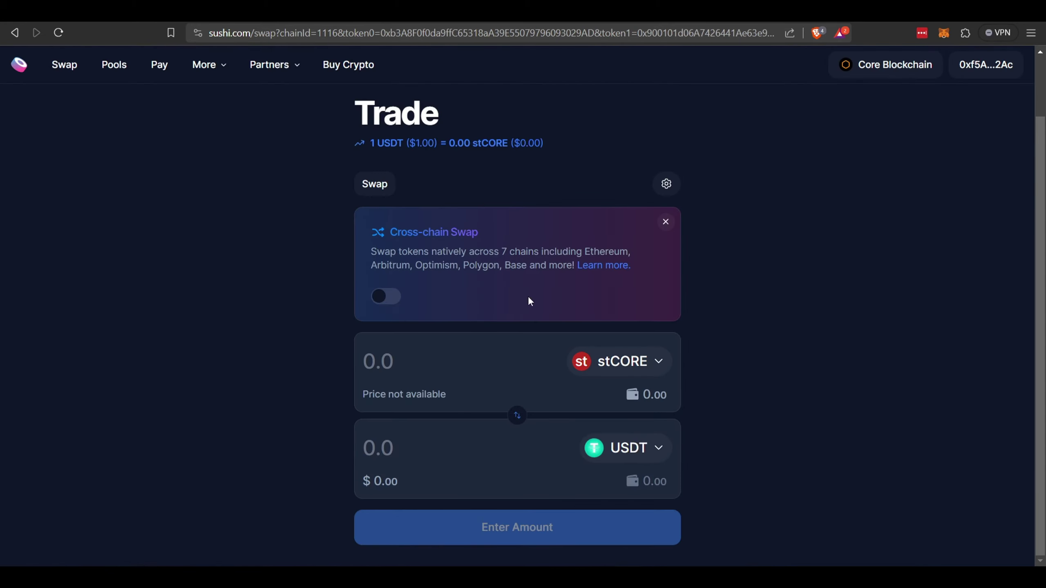
left_click(112, 70)
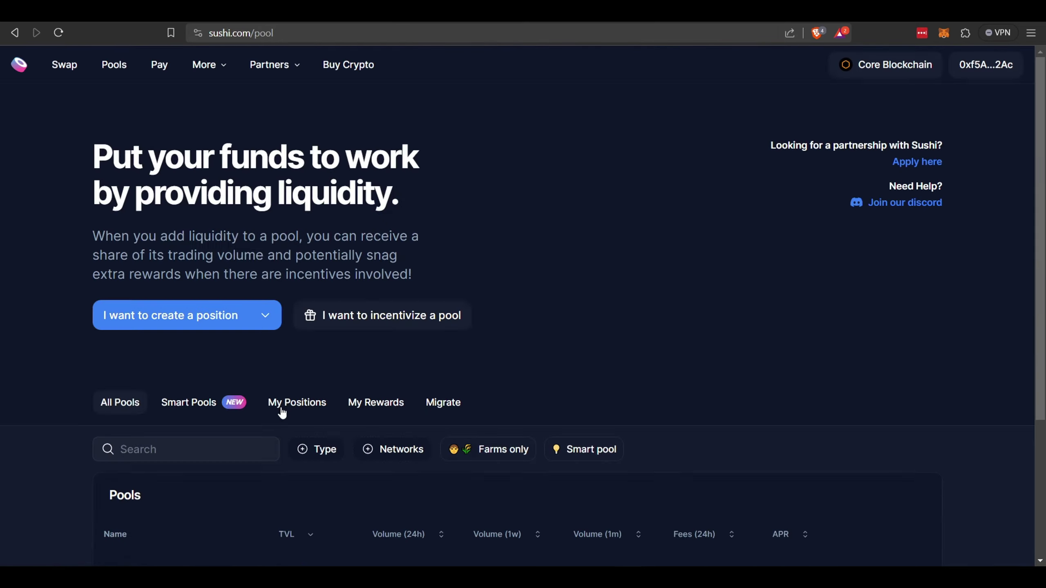
left_click(204, 457)
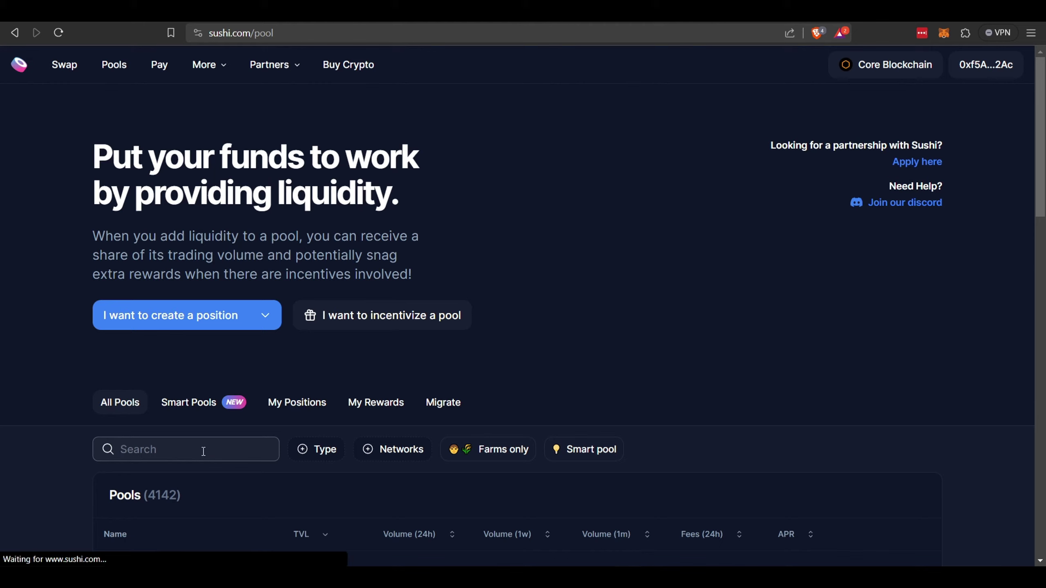
type("core")
Sort the core pools by TVL and open the CORE/USDT 0.01% pool
scroll(316, 431, "down", 4)
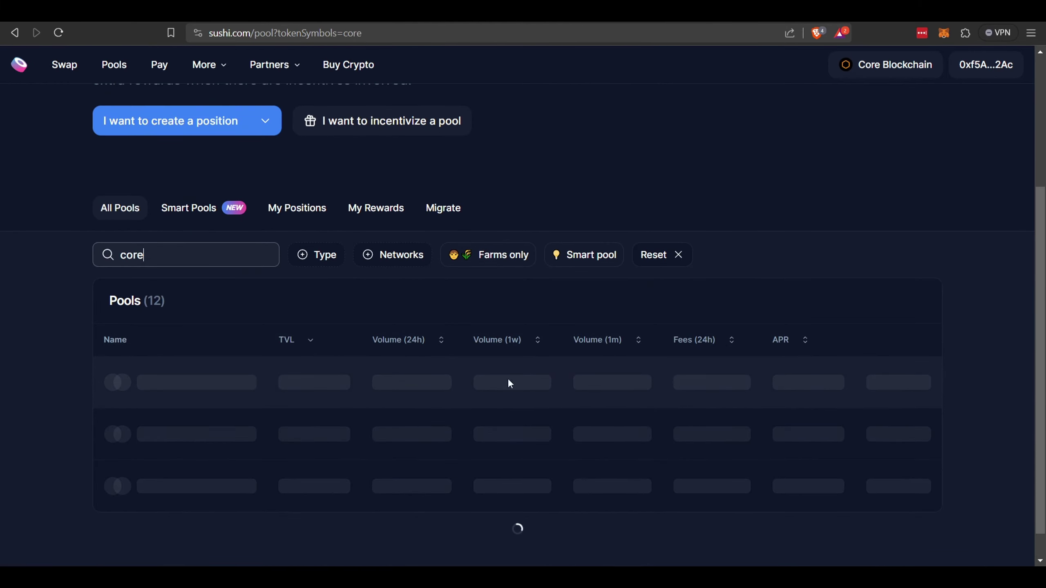
left_click(302, 343)
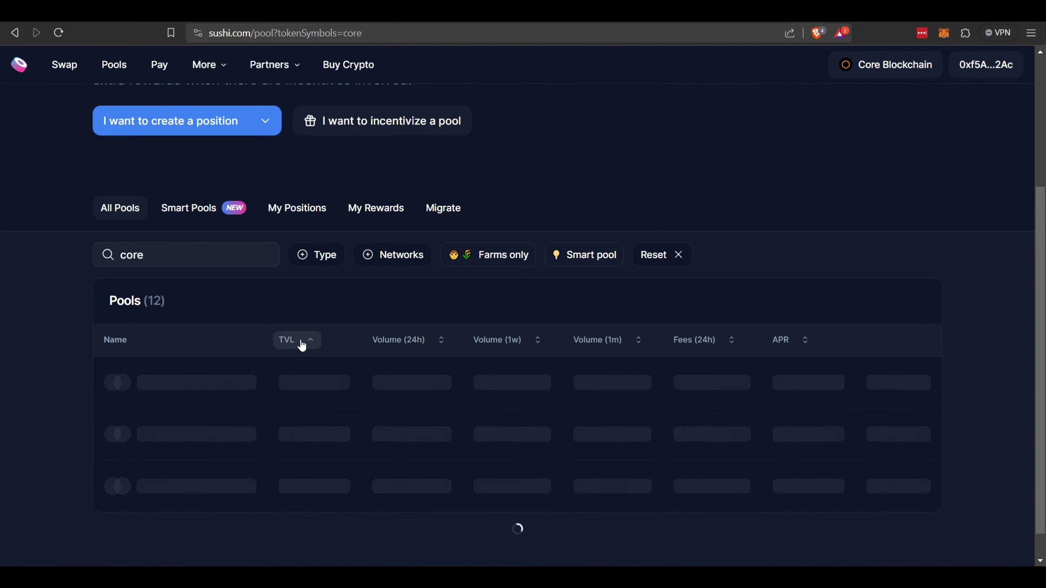
left_click(304, 344)
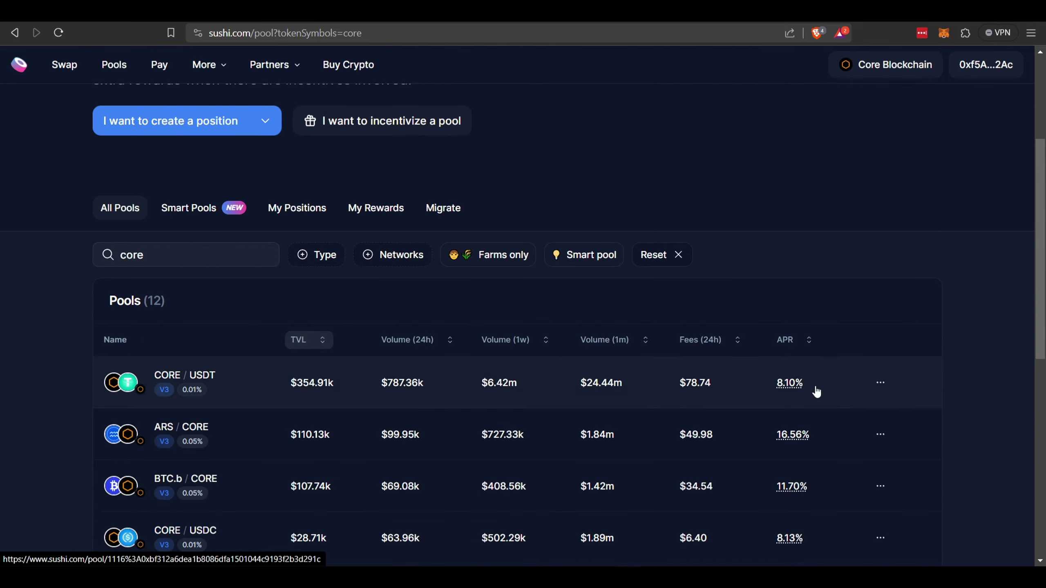
scroll(834, 399, "down", 3)
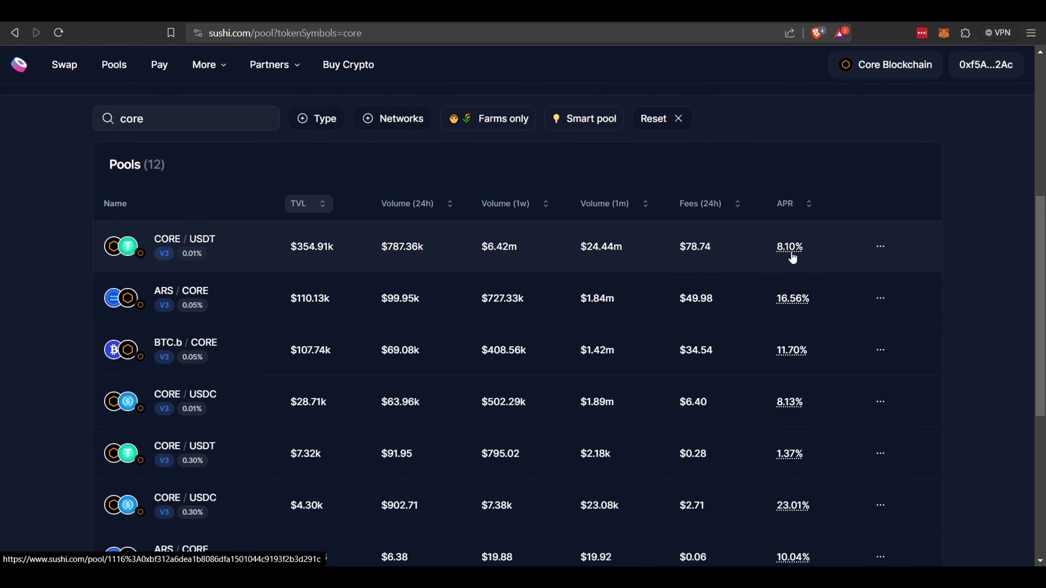
mouse_move(793, 258)
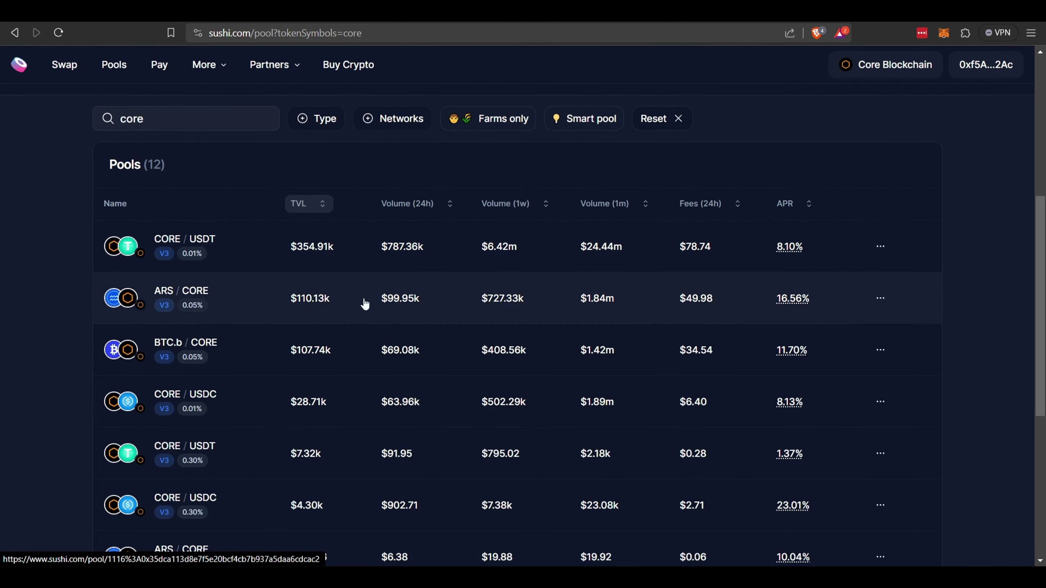
scroll(800, 320, "down", 3)
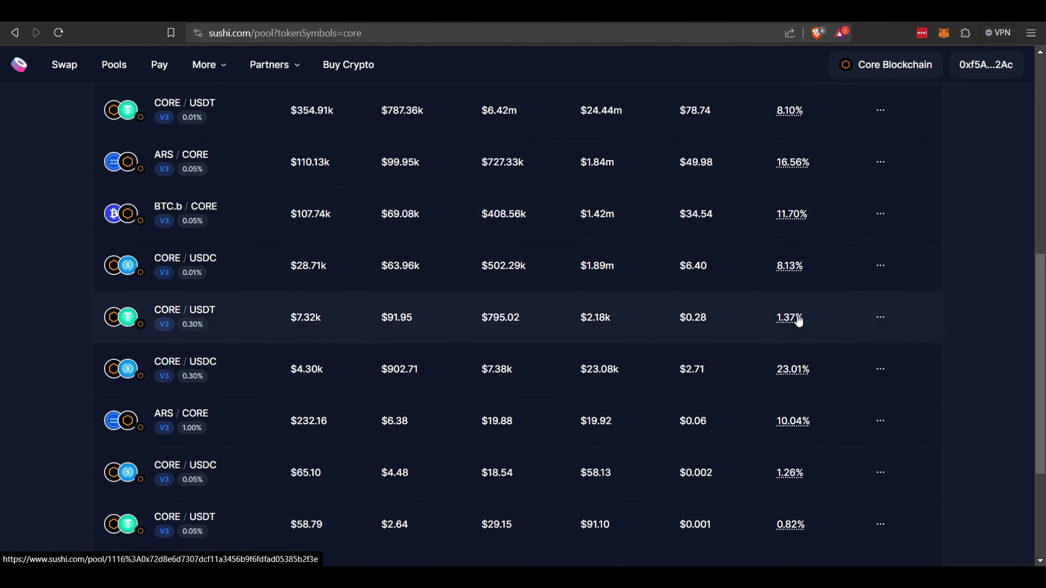
scroll(796, 323, "up", 3)
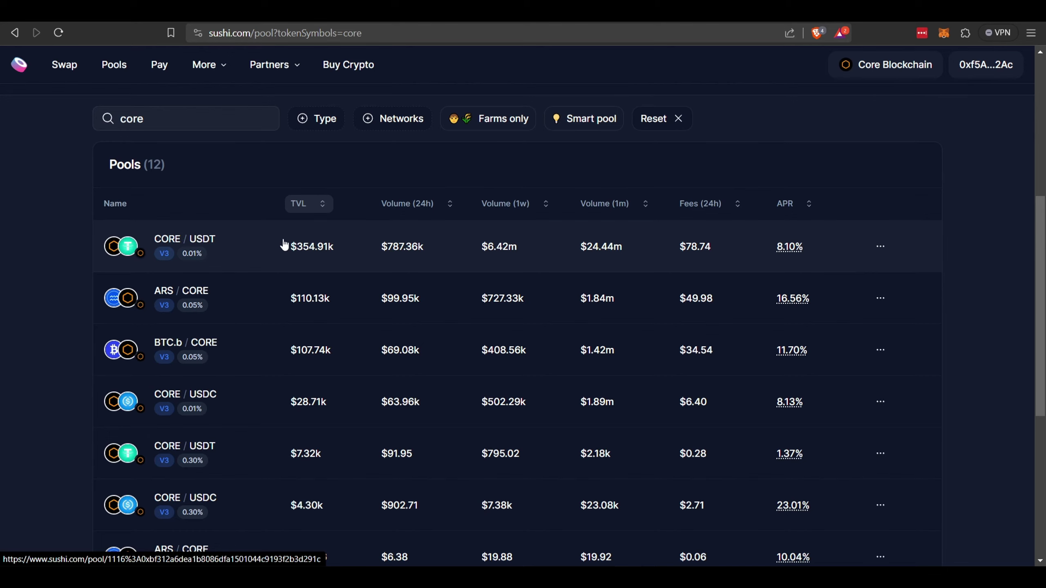
left_click(210, 240)
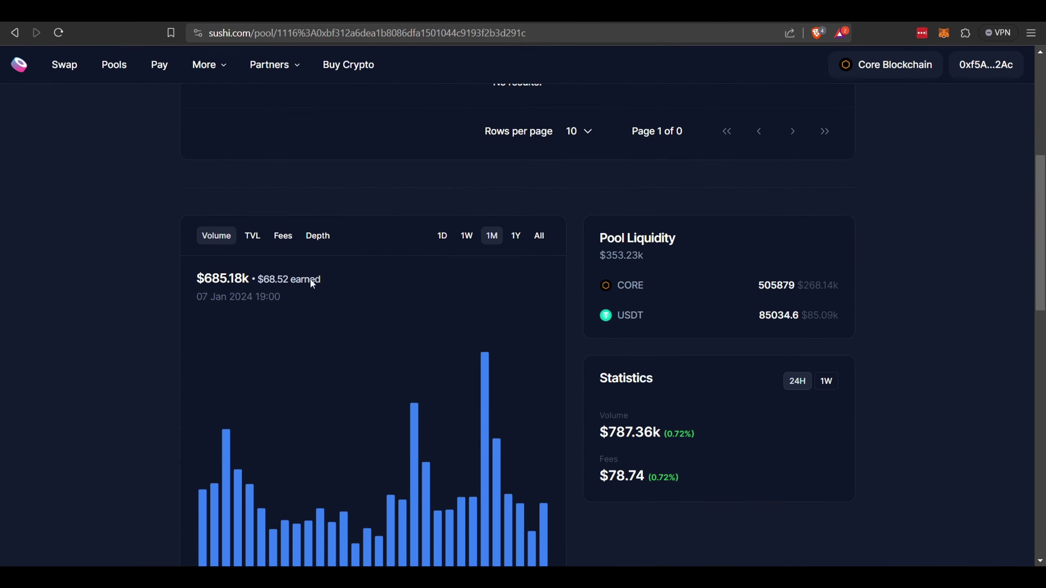
Start creating a new liquidity position in the CORE/USDT pool
scroll(773, 363, "up", 3)
scroll(795, 383, "down", 2)
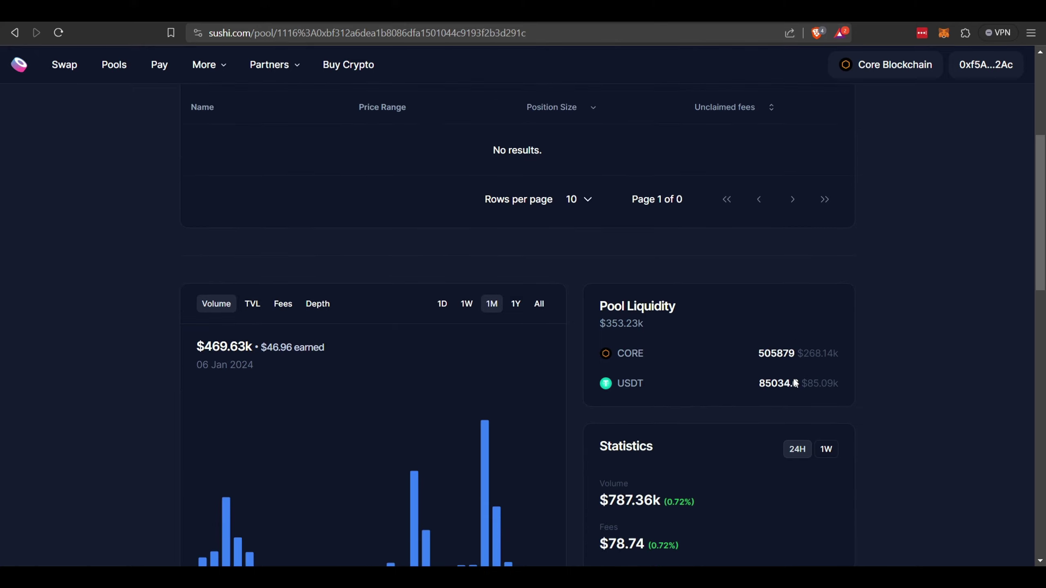
scroll(799, 362, "up", 6)
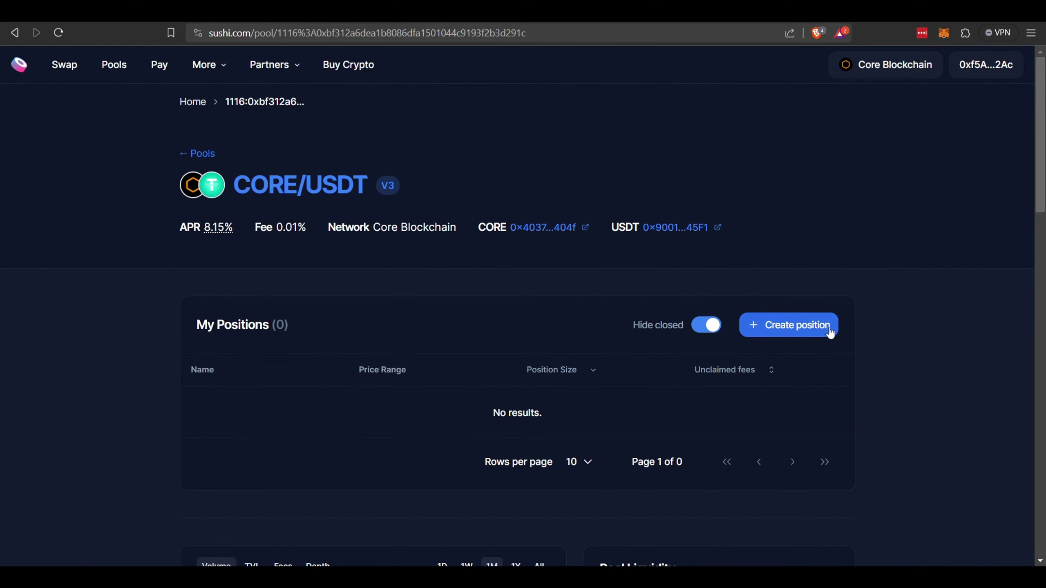
left_click(815, 324)
Set a narrow 0.53171–0.53384 USDT per CORE price range, giving a 49:51 token ratio
scroll(813, 322, "down", 7)
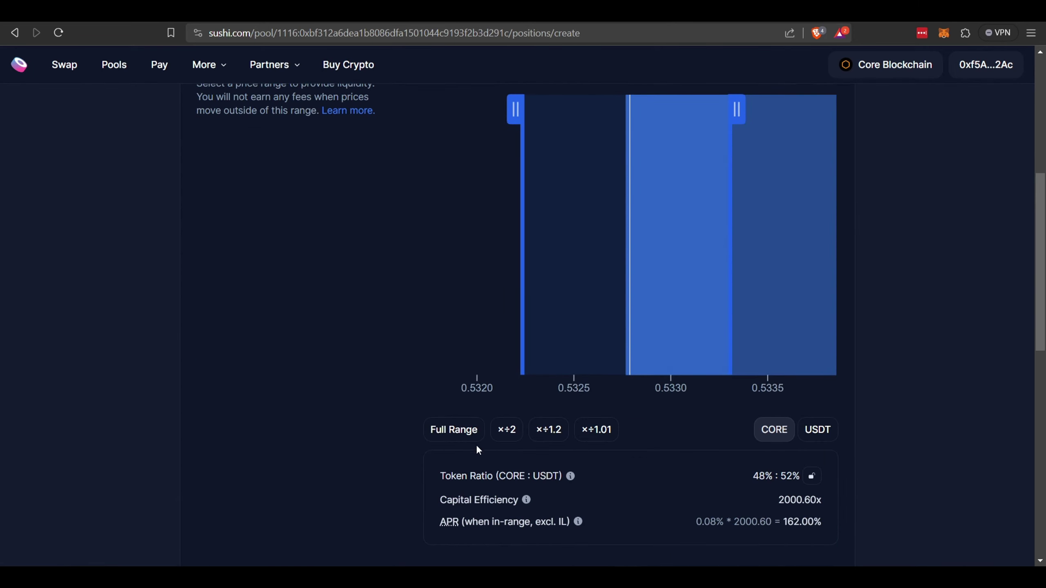
scroll(827, 451, "down", 3)
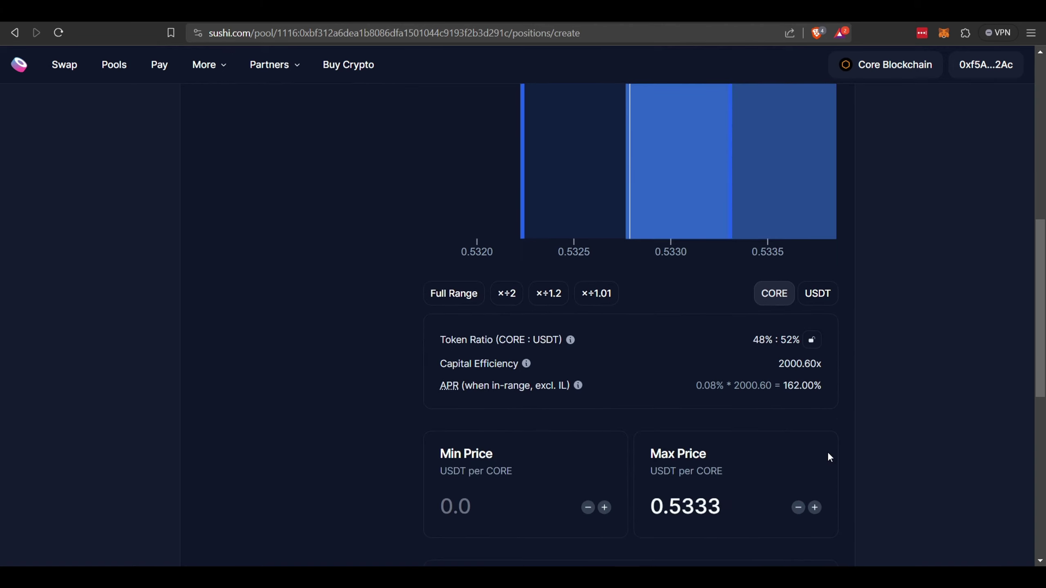
left_click(755, 342)
left_click_drag(756, 342, 799, 342)
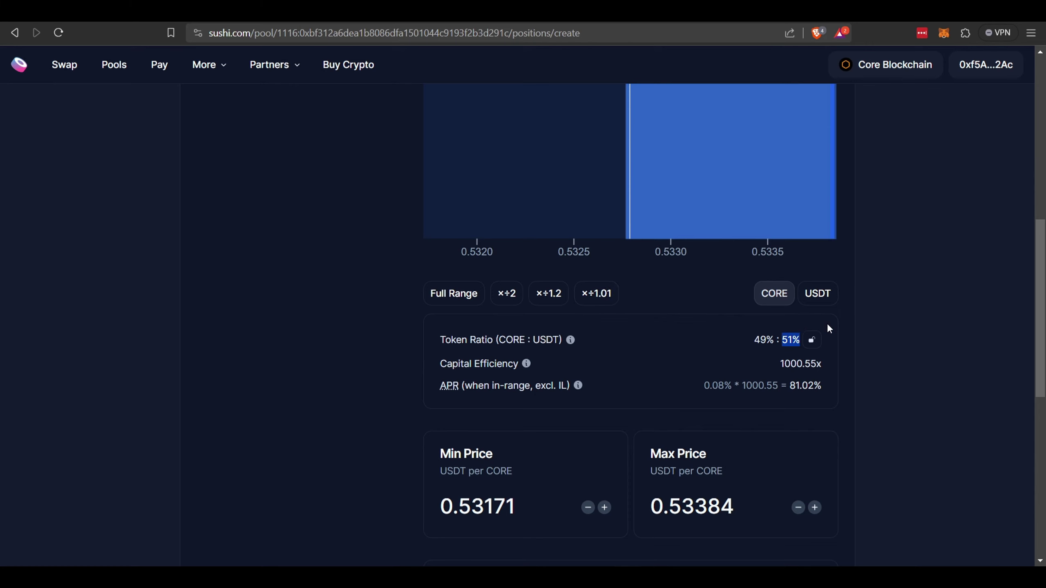
scroll(839, 342, "up", 5)
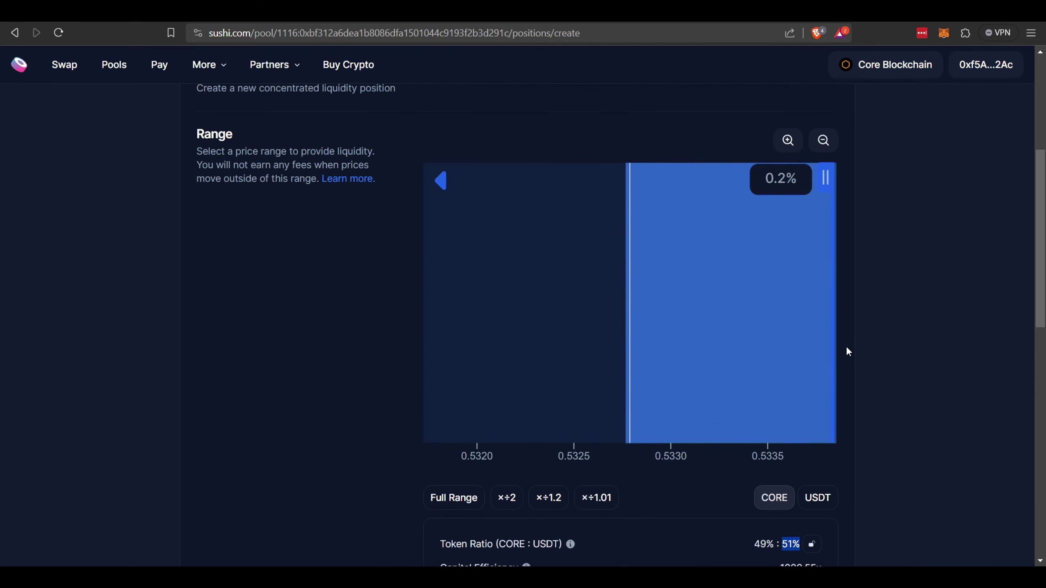
scroll(849, 352, "down", 10)
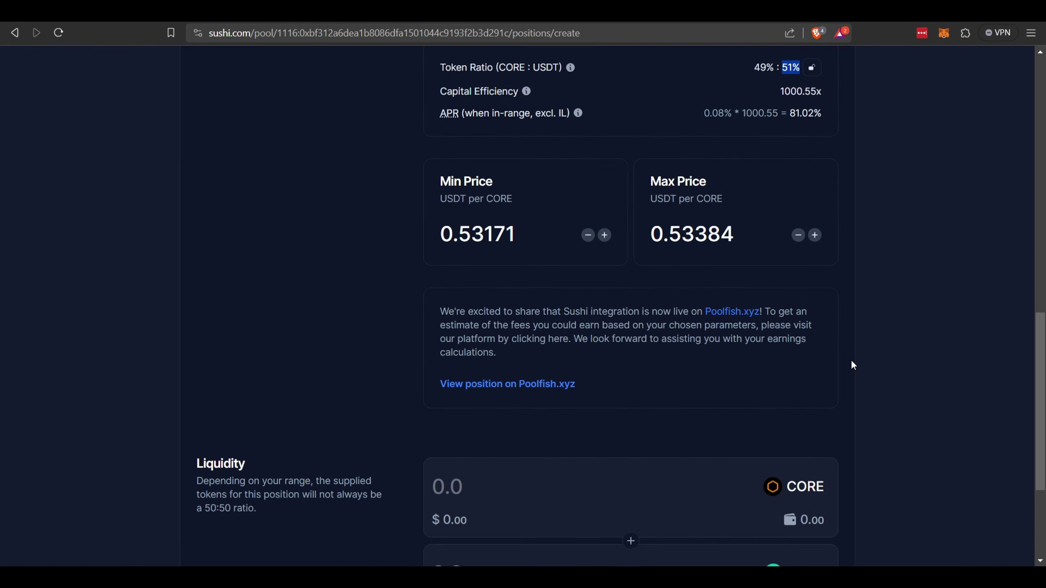
scroll(851, 365, "down", 4)
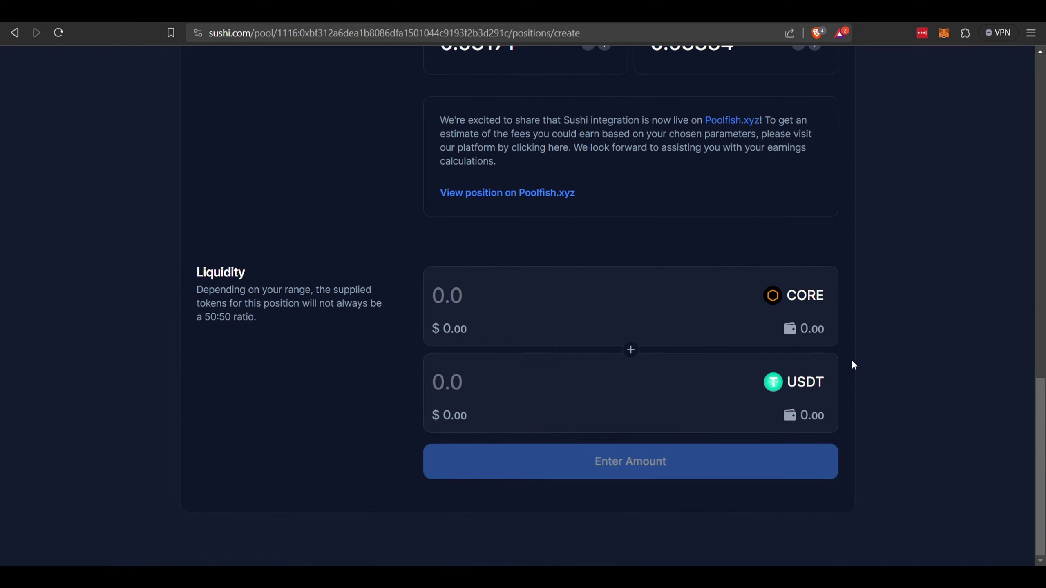
scroll(851, 366, "up", 10)
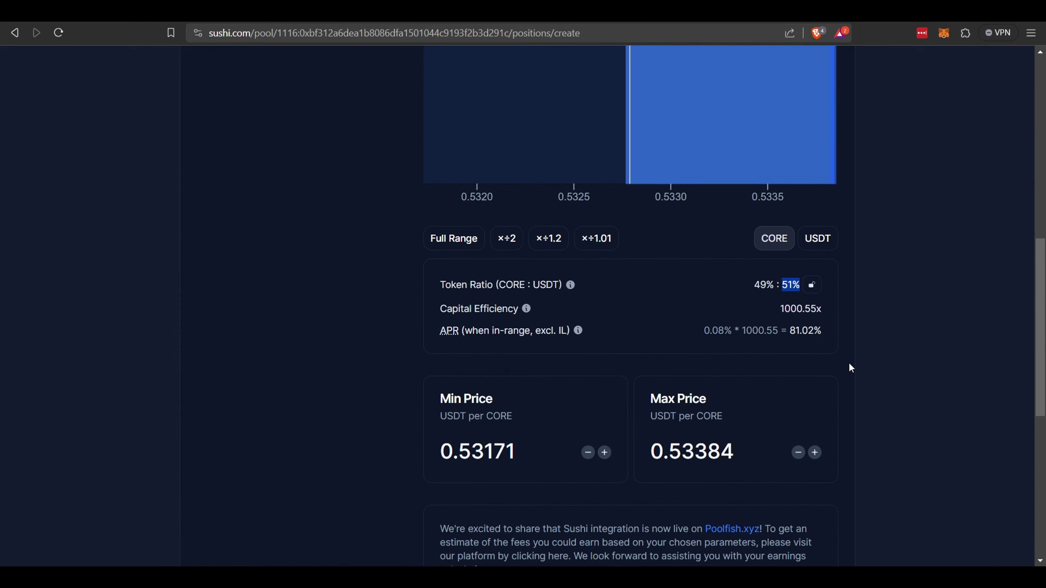
Scroll back to the top of the new position form and switch to DefiLlama
scroll(850, 369, "up", 5)
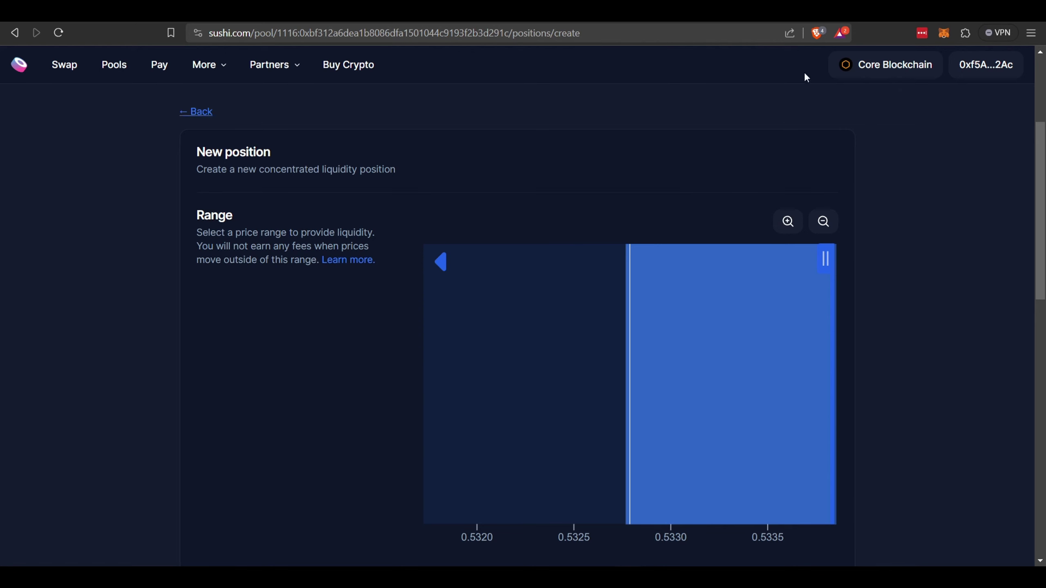
left_click(73, 12)
Return to DefiLlama's CORE chain page and scroll the Protocol Rankings, led by SushiSwap V3 at $861,727
left_click(14, 32)
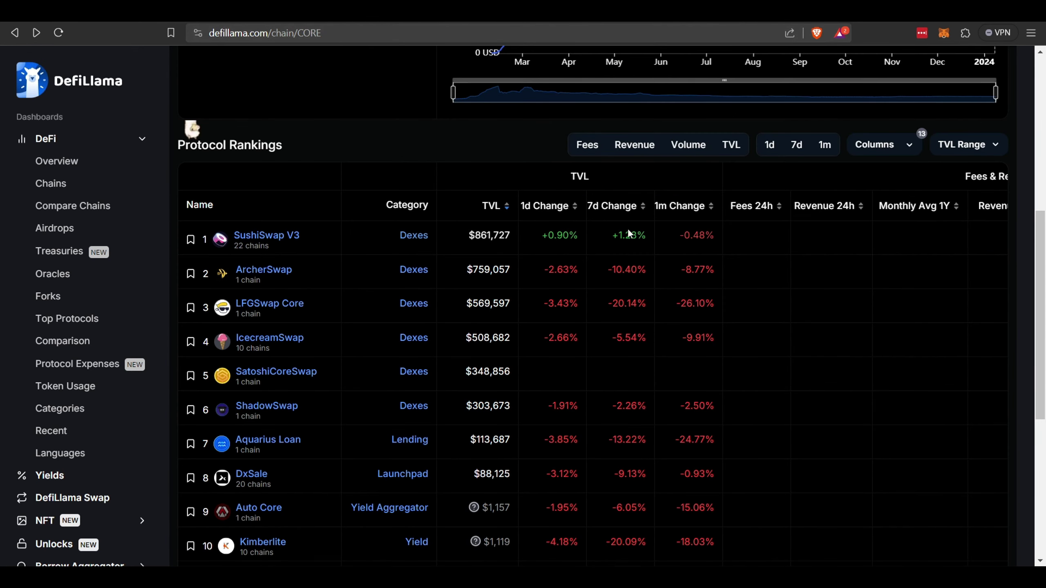
scroll(609, 236, "up", 5)
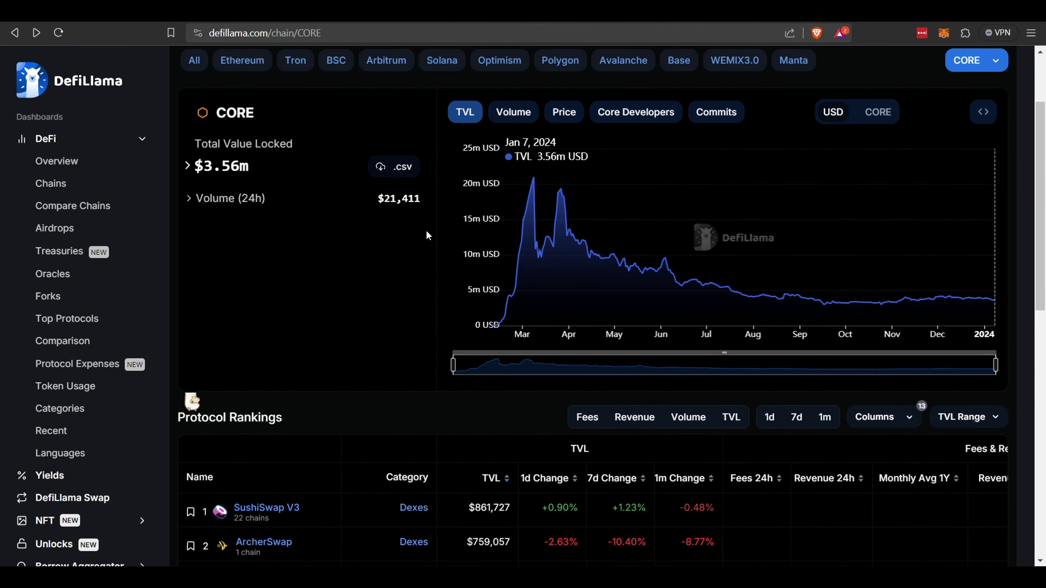
scroll(276, 184, "down", 5)
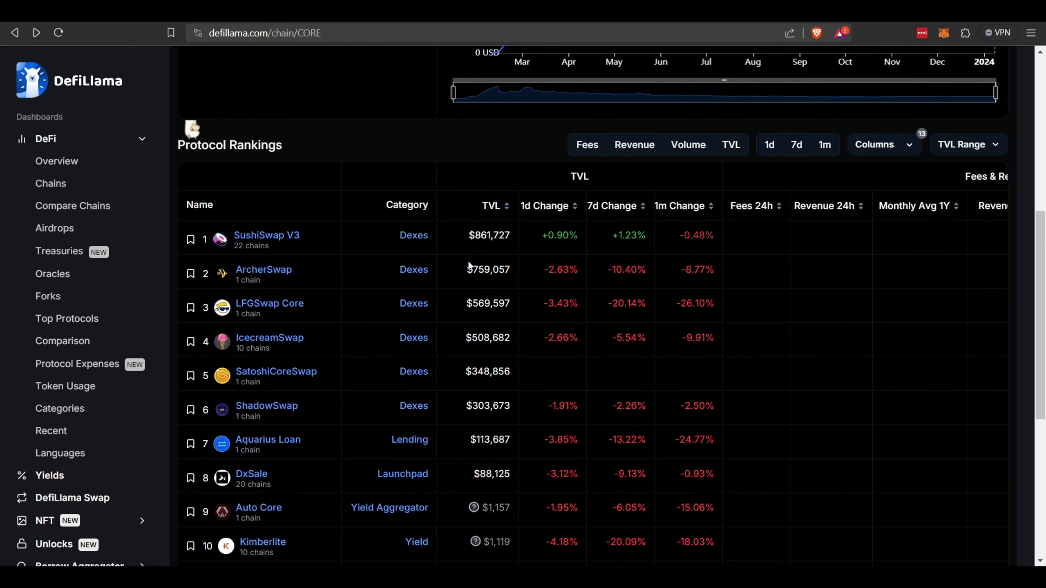
scroll(309, 375, "down", 1)
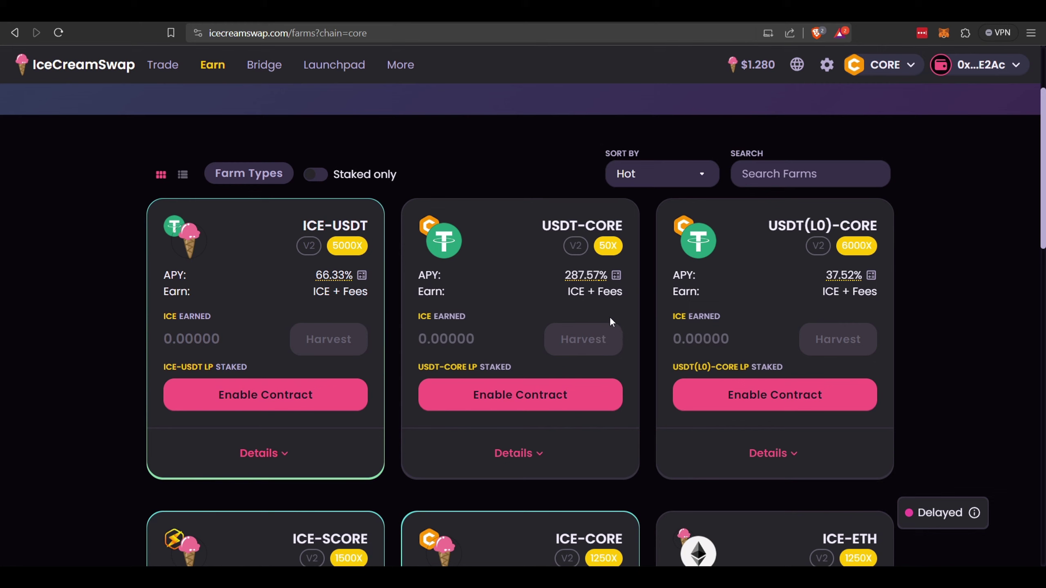
mouse_move(572, 284)
mouse_move(607, 246)
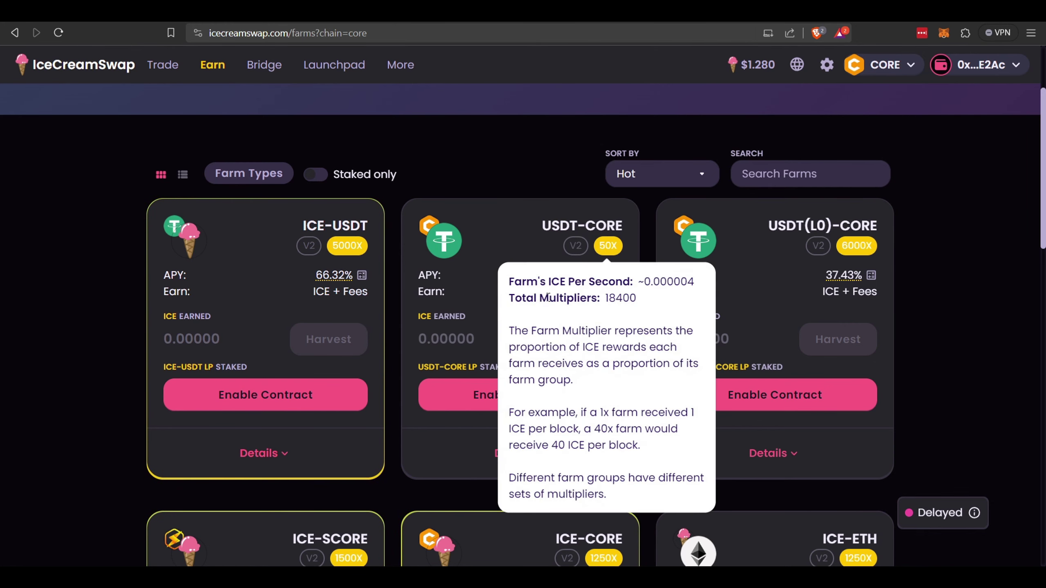